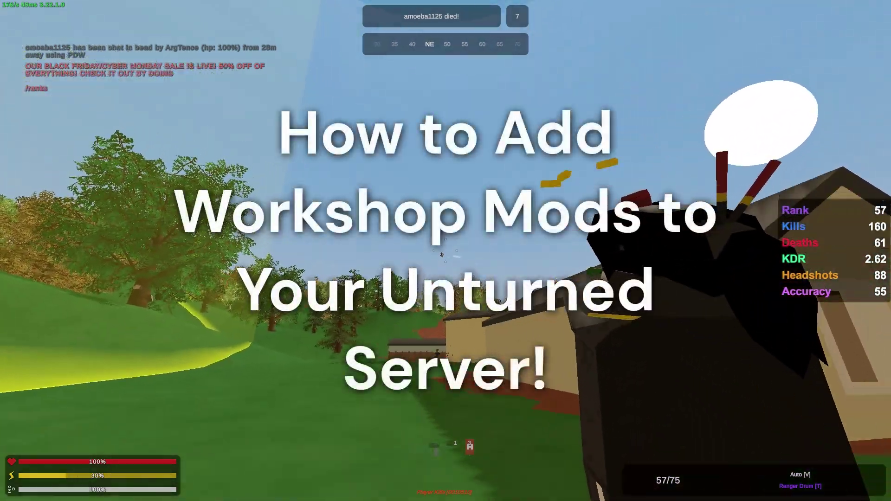
Fire the weapon toward the house while walking the character alongside it.
left_click(445, 250)
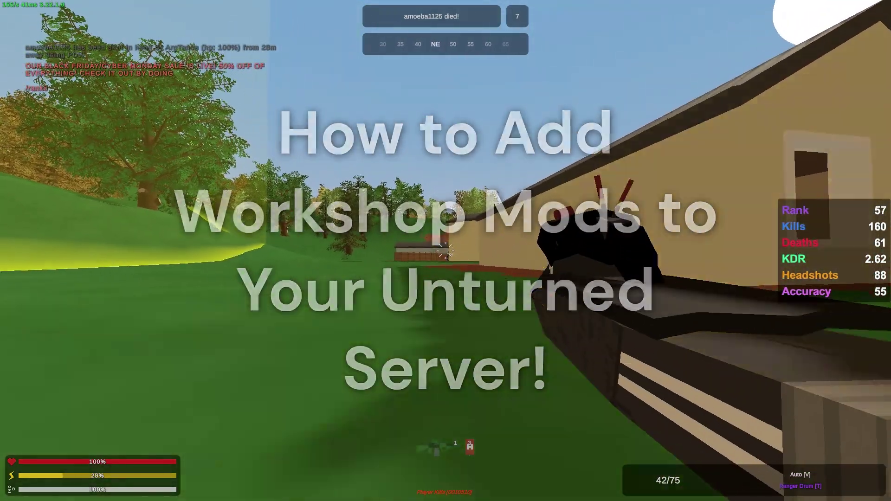
left_click(445, 251)
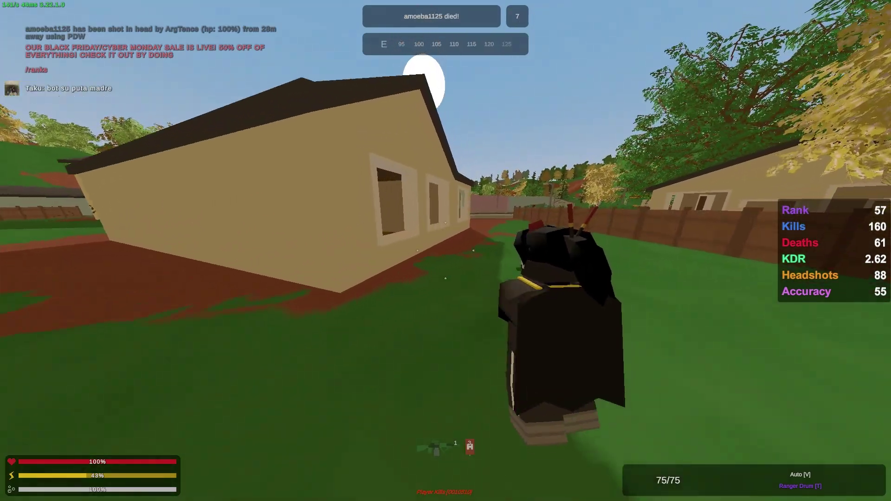
key("w")
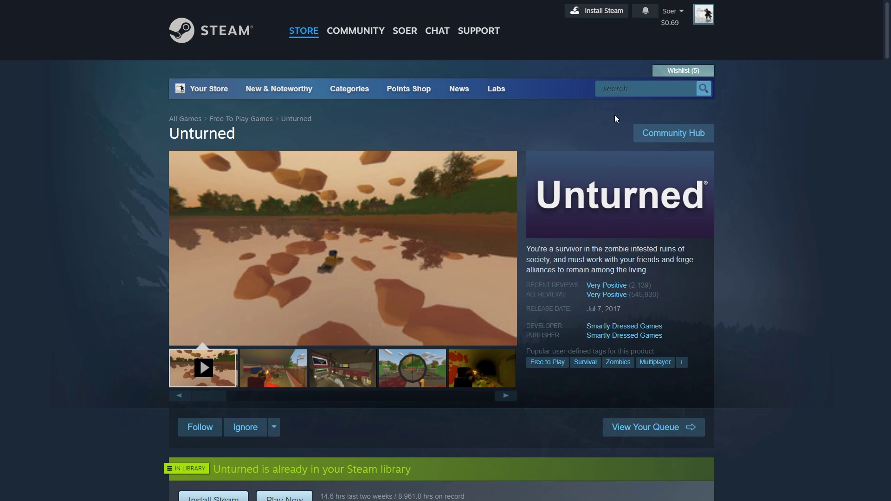
Run a mod search in the Unturned Workshop from the Community Hub.
left_click(644, 130)
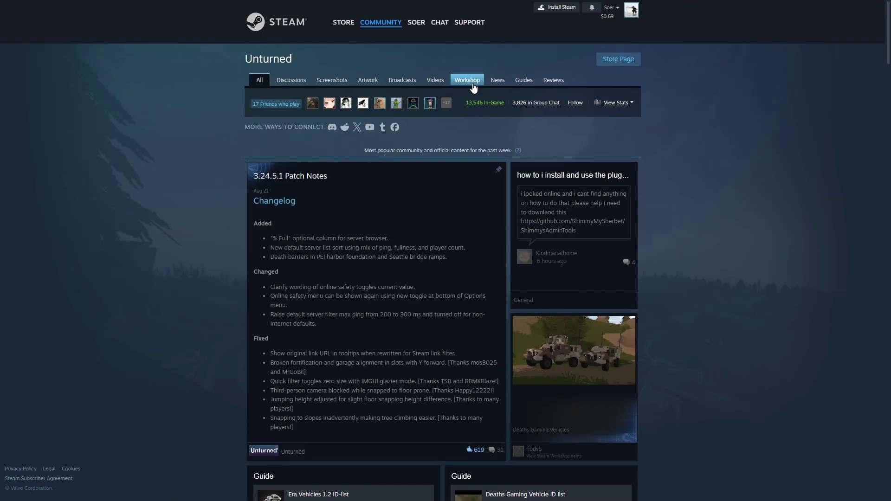
left_click(467, 81)
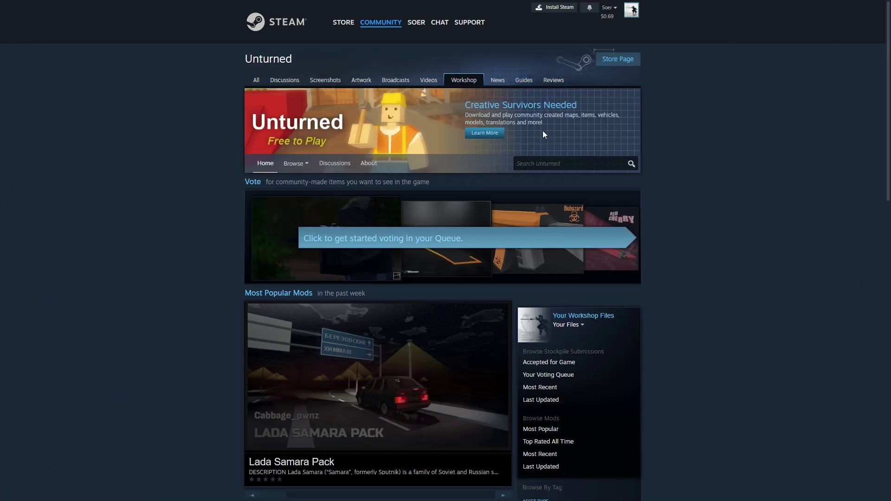
left_click(530, 163)
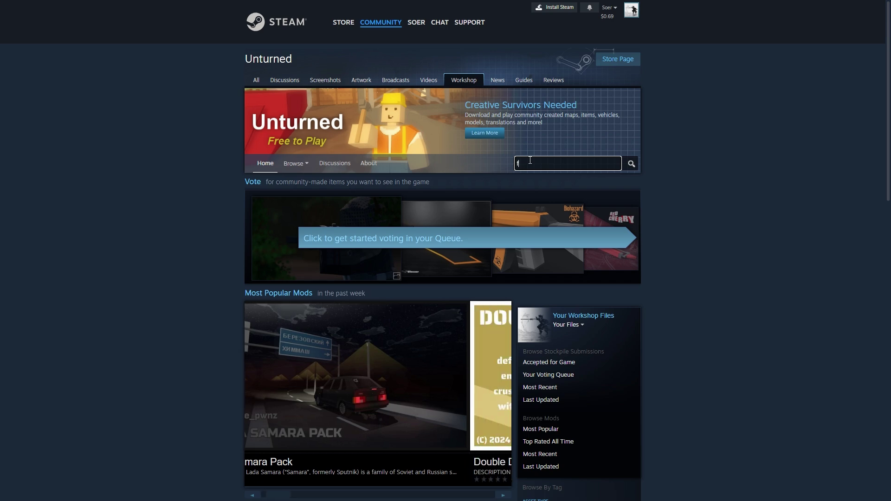
type("more")
type(" guns")
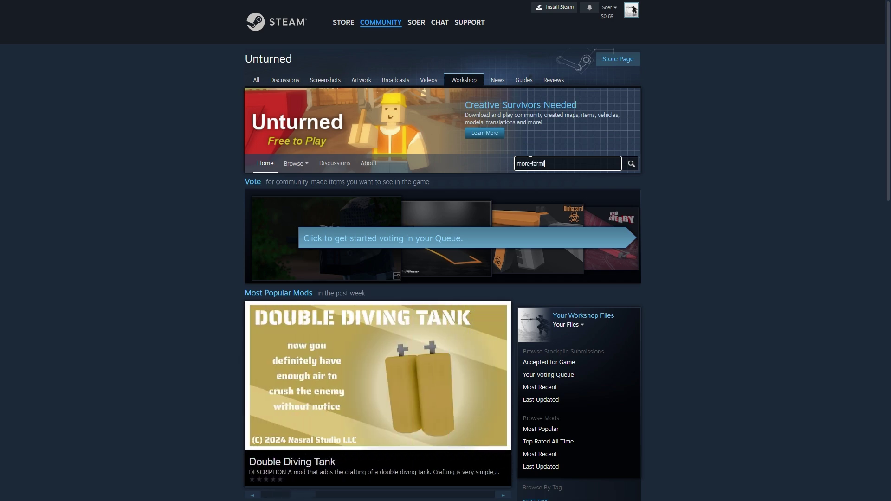
key("Return")
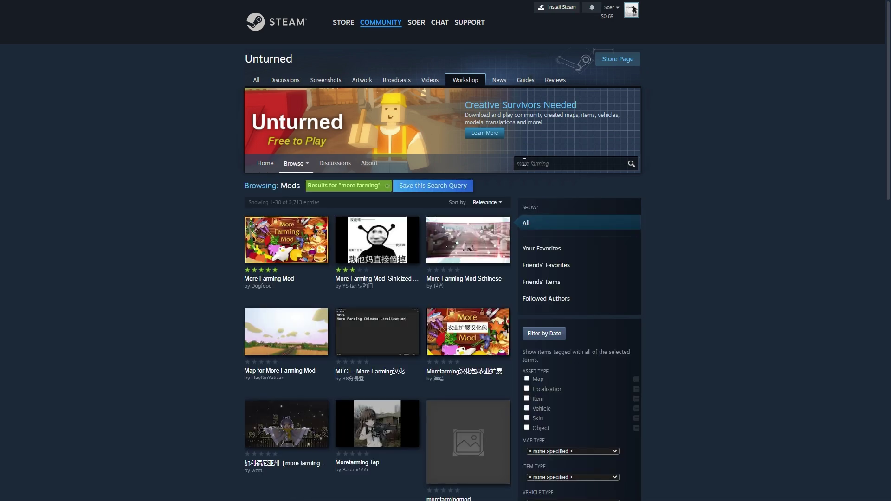
left_click(286, 240)
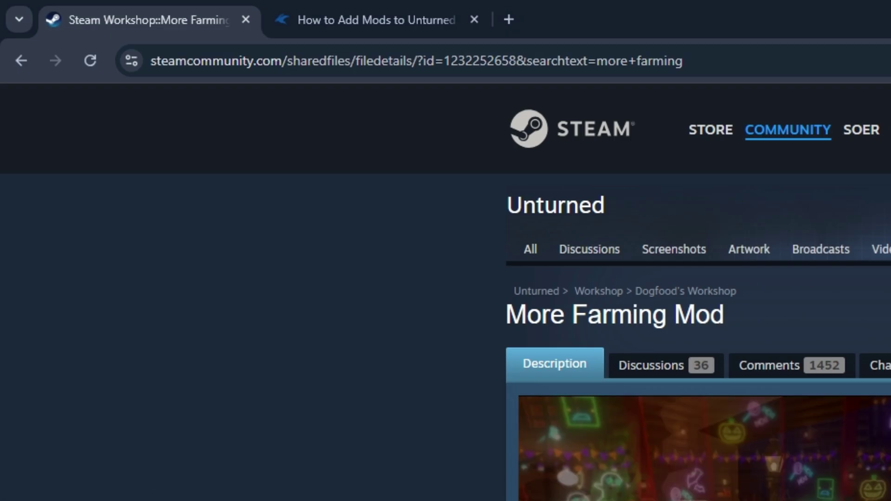
left_click(473, 65)
double_click(473, 66)
key("ctrl+c")
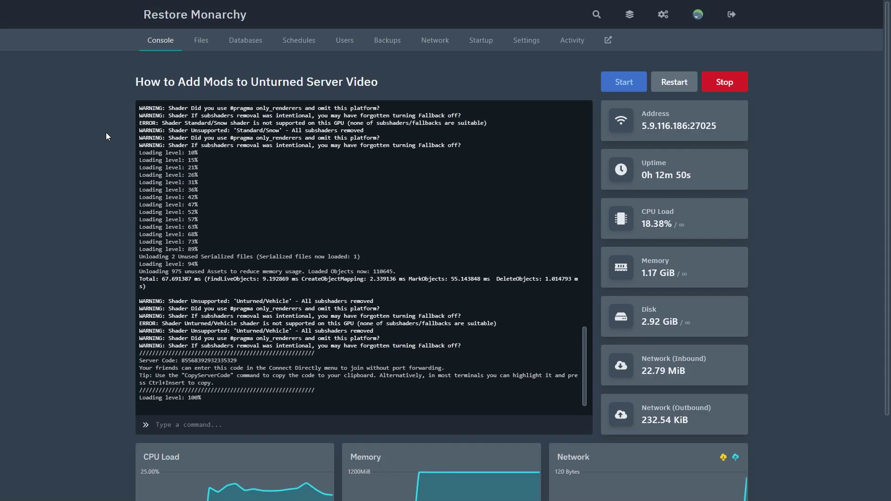
left_click(209, 45)
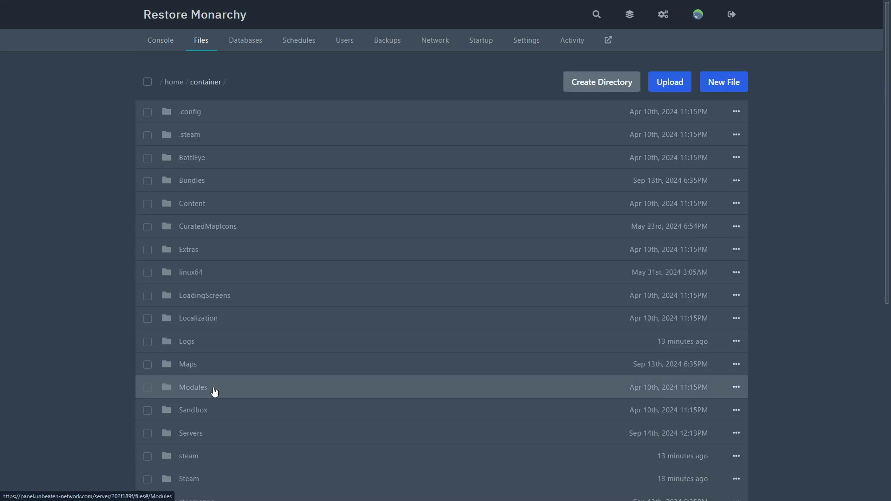
left_click(198, 431)
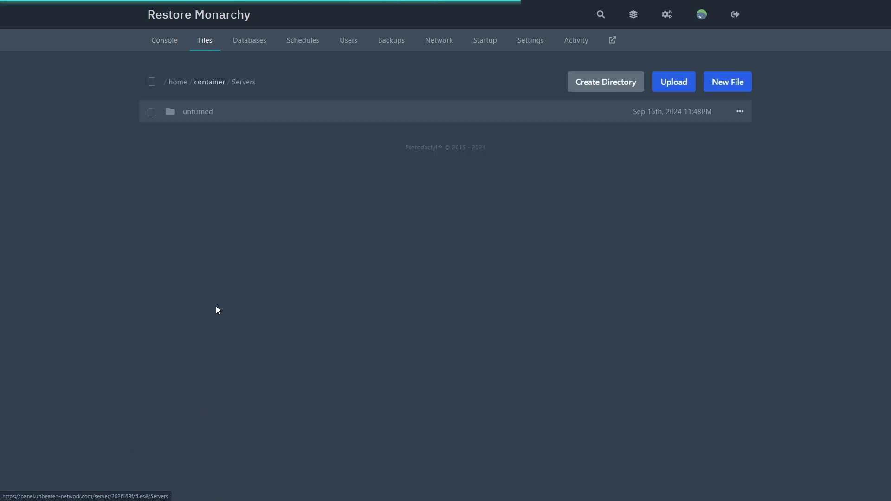
left_click(235, 120)
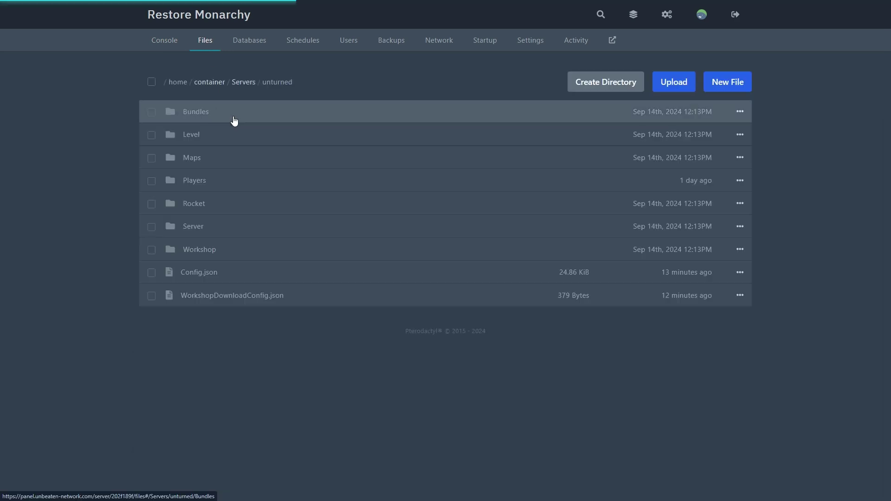
left_click(186, 304)
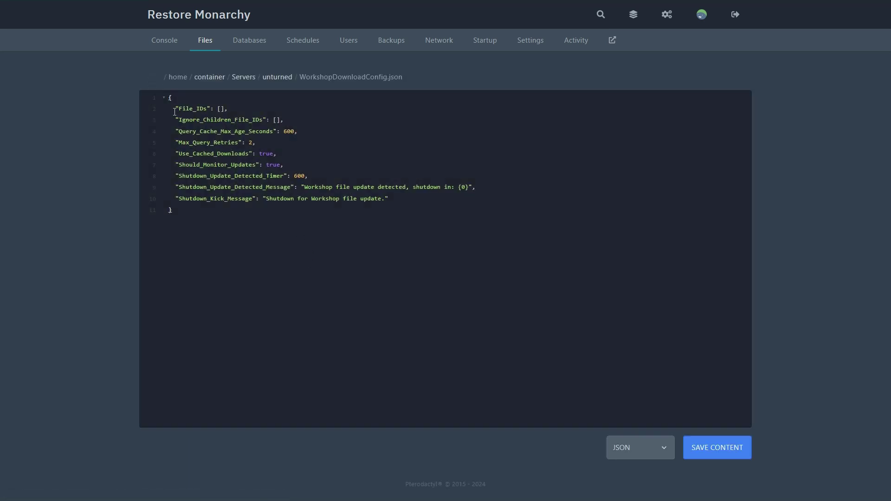
left_click(221, 108)
key("ctrl+v")
Save the config file and restart the server from the console.
left_click(732, 437)
left_click(158, 40)
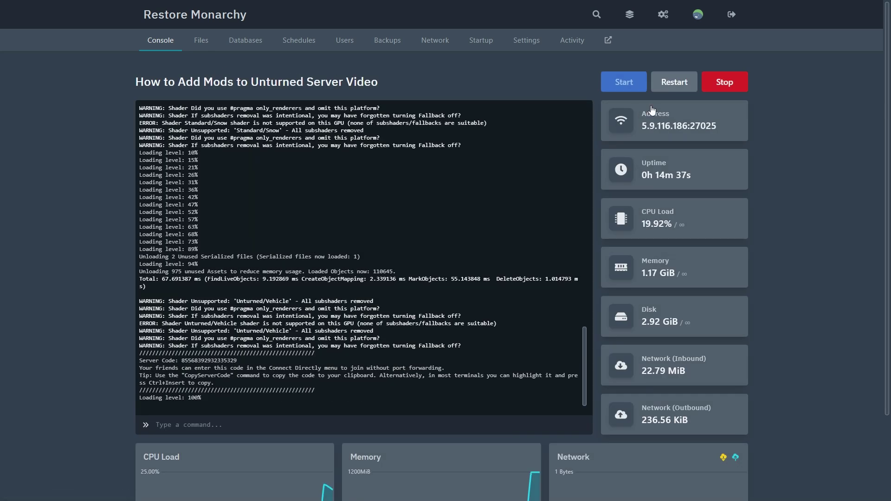
left_click(675, 82)
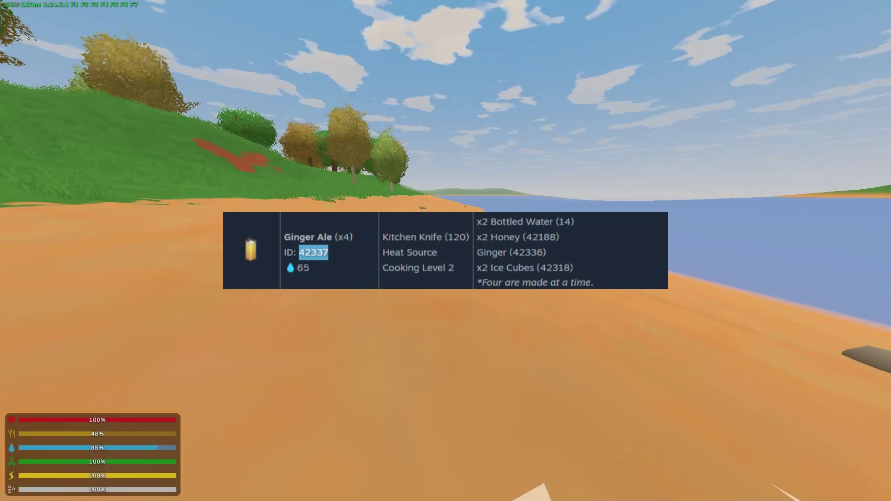
Give the character a Ginger Ale with the chat command /i 42337.
type("j")
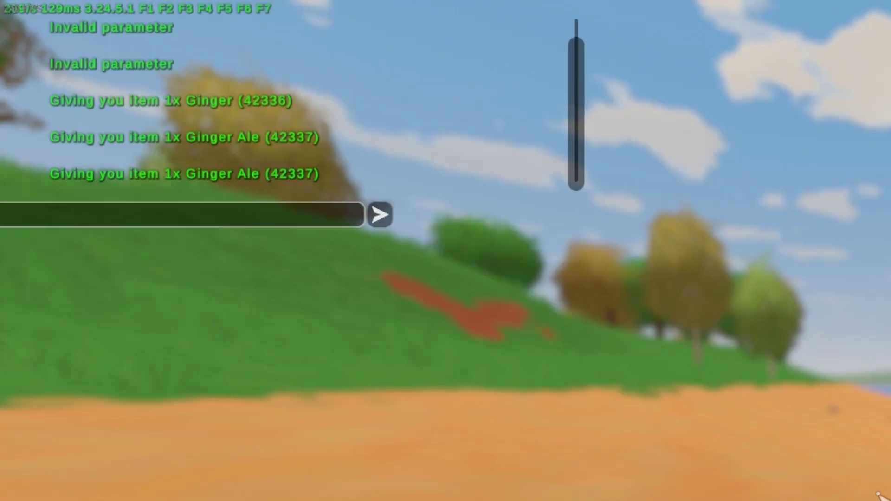
type("/i ")
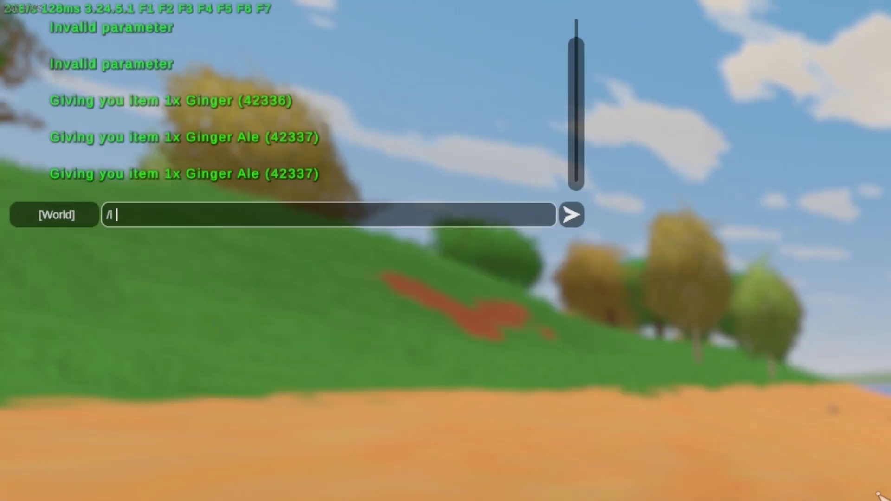
type("42337")
key("Return")
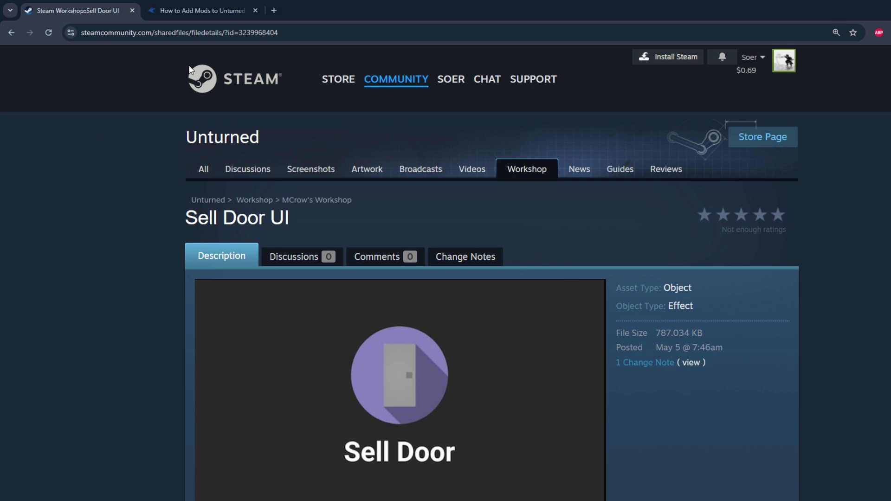
double_click(461, 39)
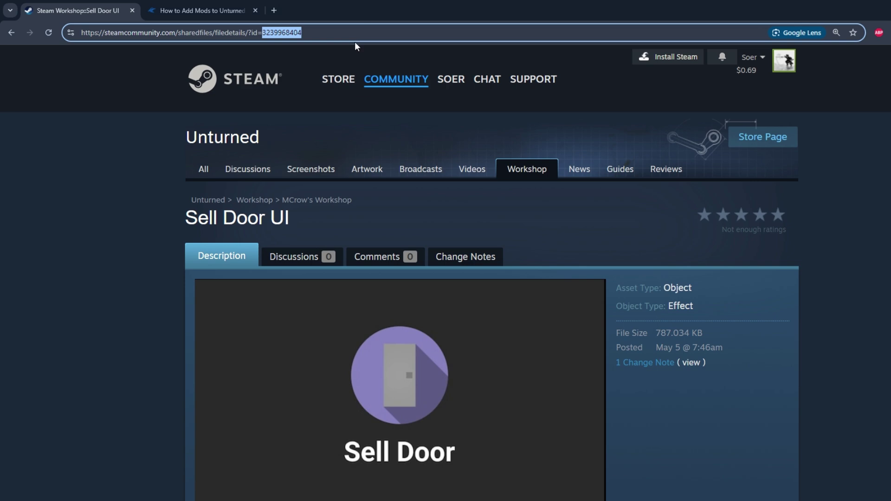
key("ctrl+c")
left_click(201, 11)
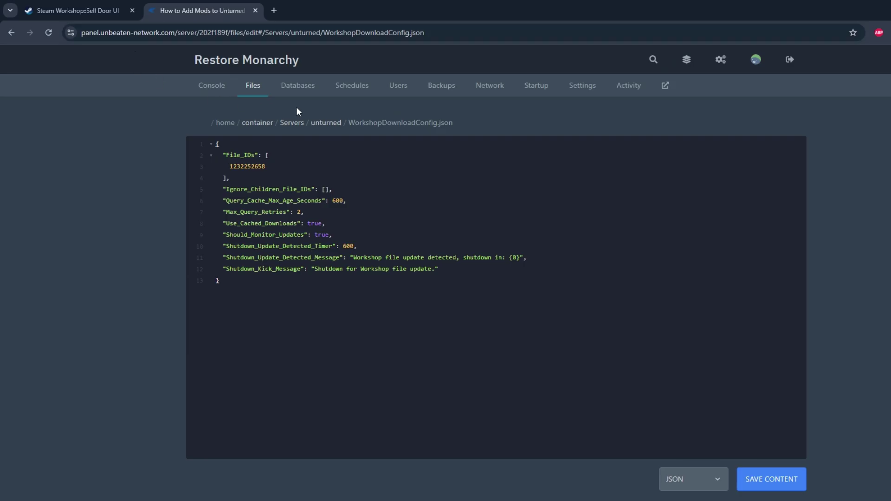
left_click(293, 163)
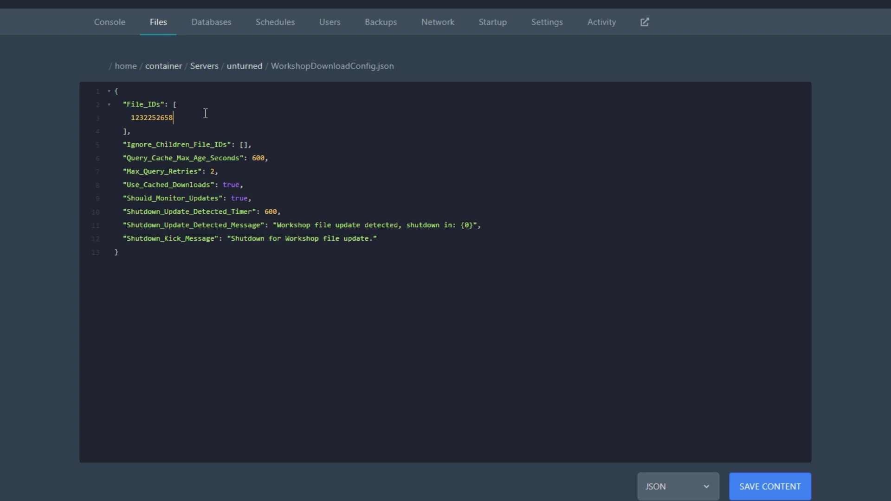
type(",")
key("ctrl+v")
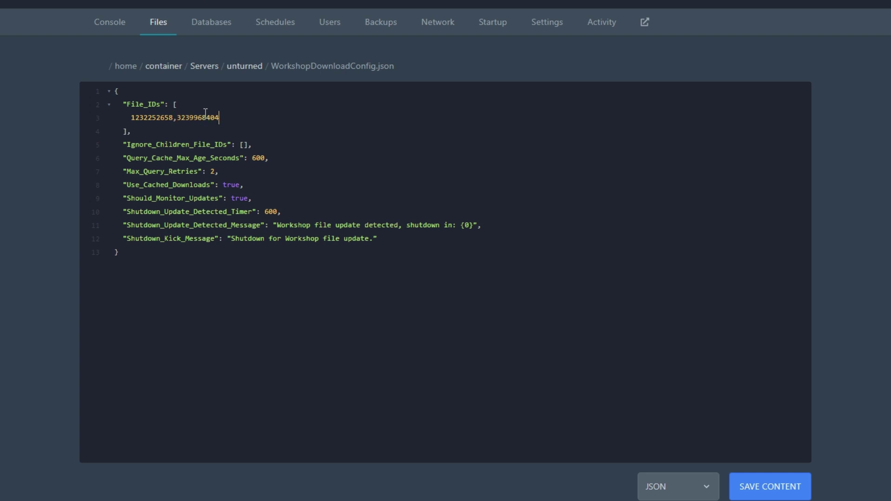
Save WorkshopDownloadConfig.json and restart the server.
left_click(784, 491)
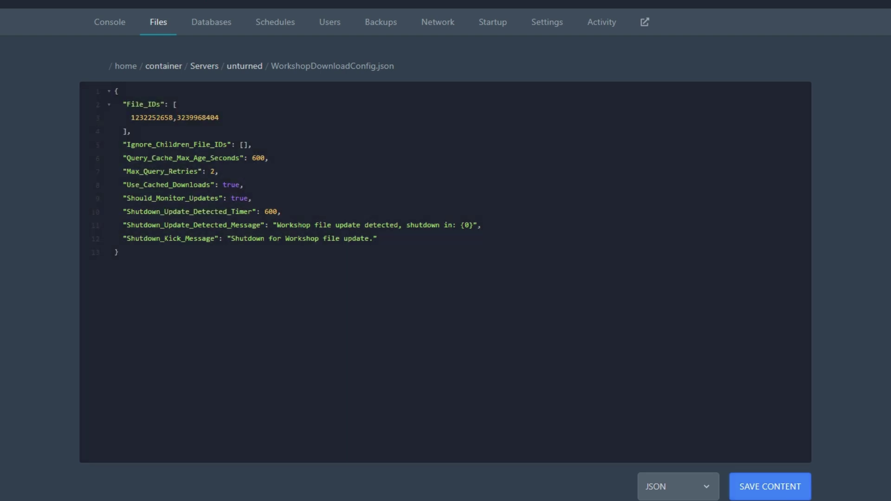
left_click(97, 27)
left_click(717, 79)
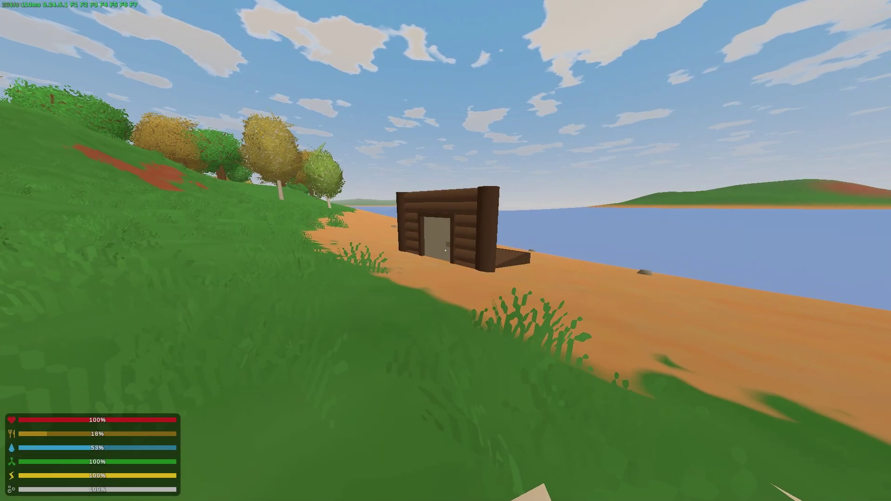
Sprint to the beach cabin and interact with its door to show ownership details.
key("shift+w")
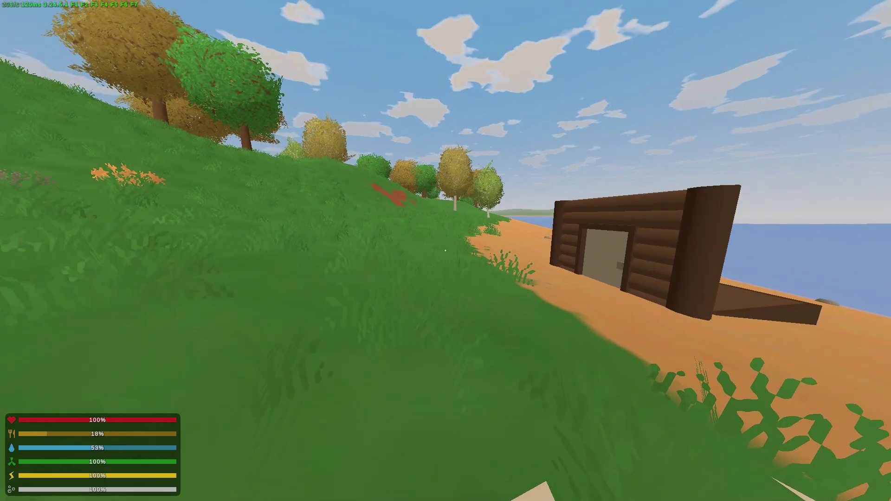
key("f")
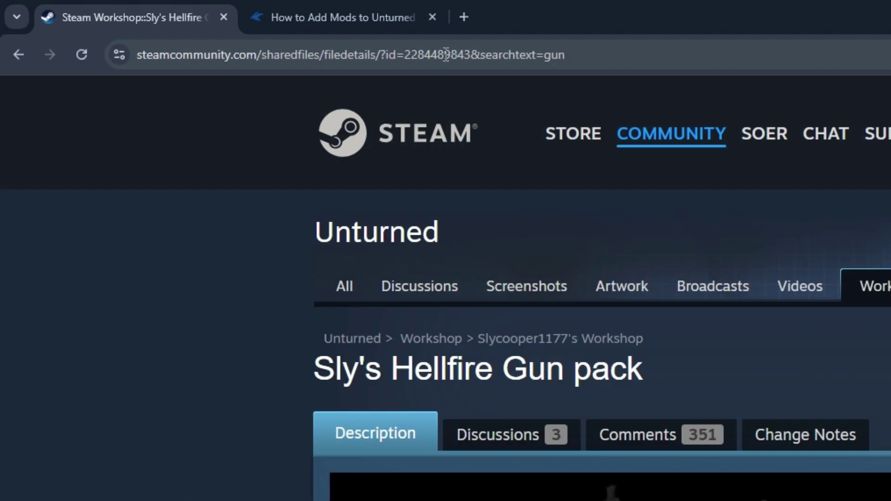
left_click(262, 32)
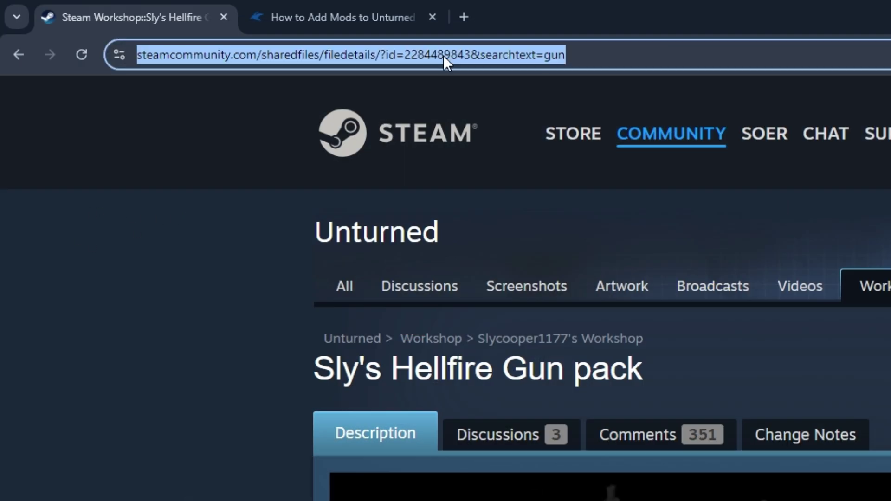
left_click_drag(262, 33, 302, 33)
key("ctrl+c")
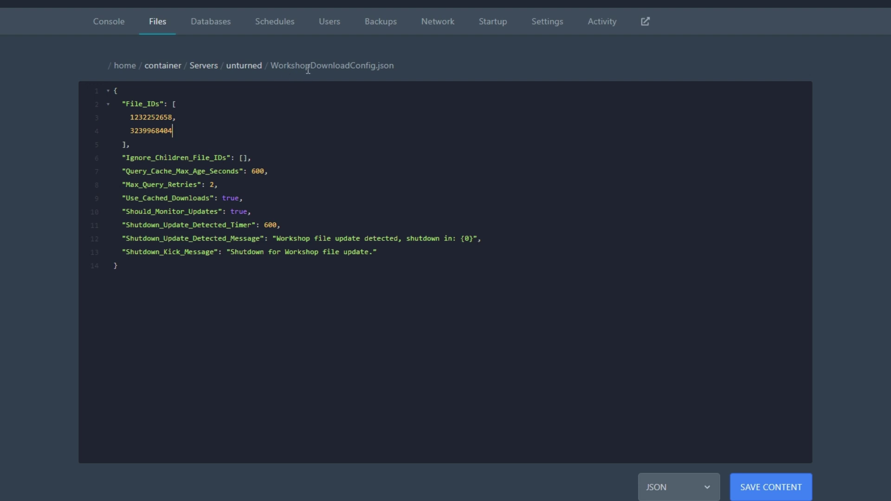
type(",")
key("ctrl+v")
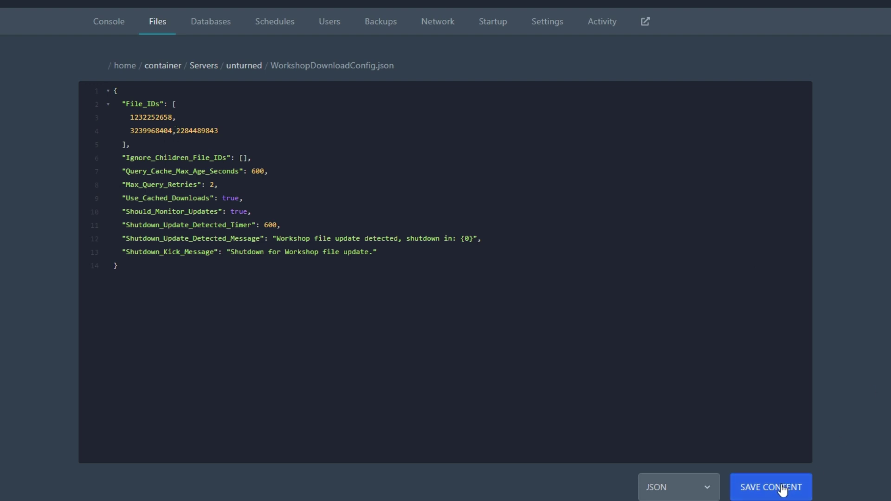
left_click(768, 492)
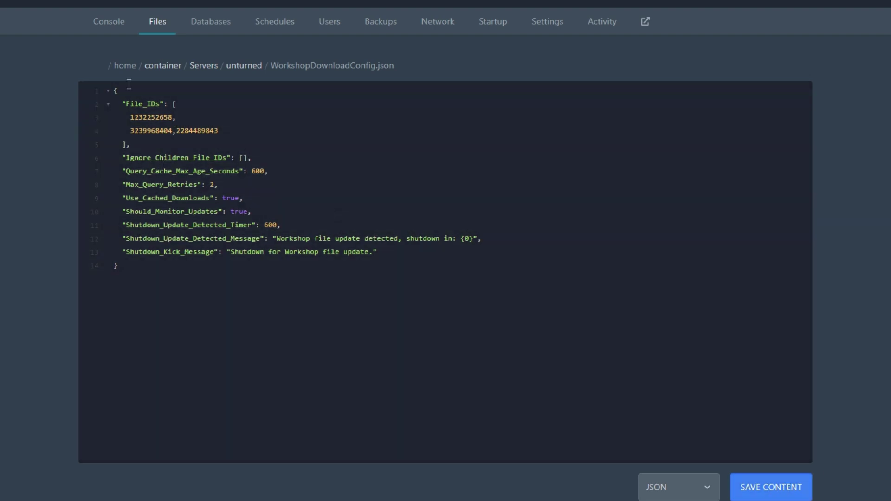
left_click(98, 27)
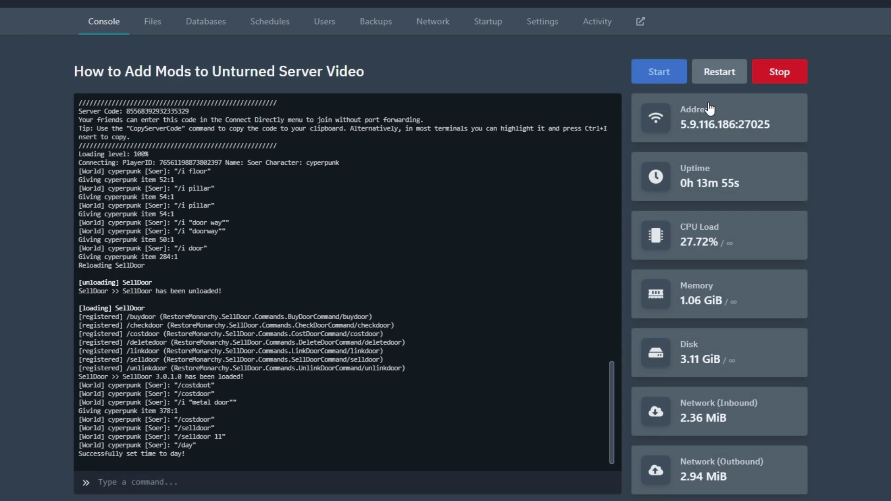
left_click(719, 72)
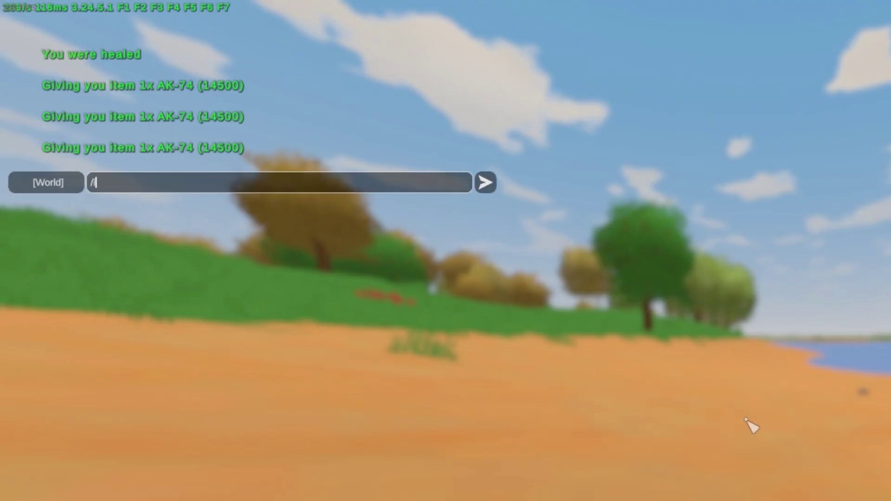
Spawn the AK-74 with /i 14500 and aim down its sights.
type("/i 145")
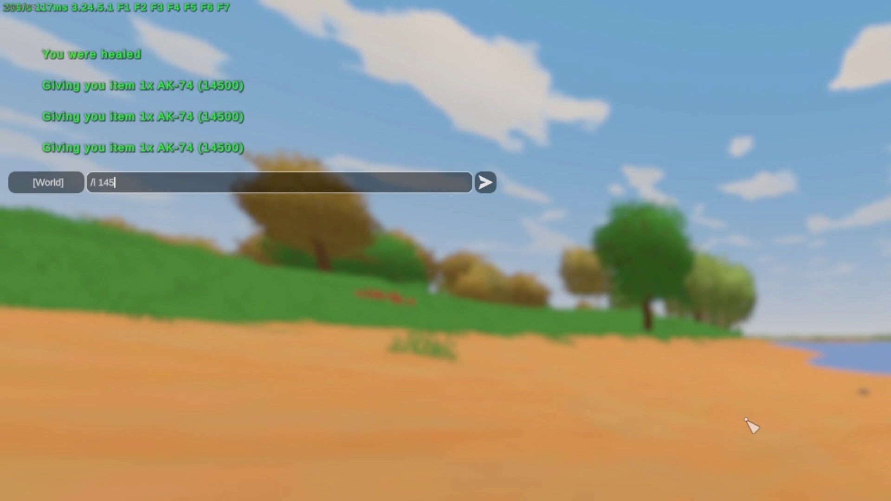
type("00")
key("Return")
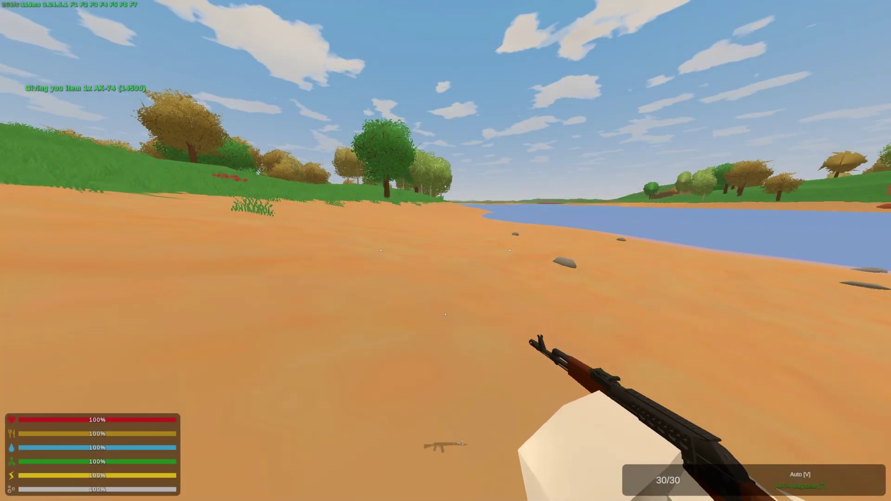
right_click(446, 250)
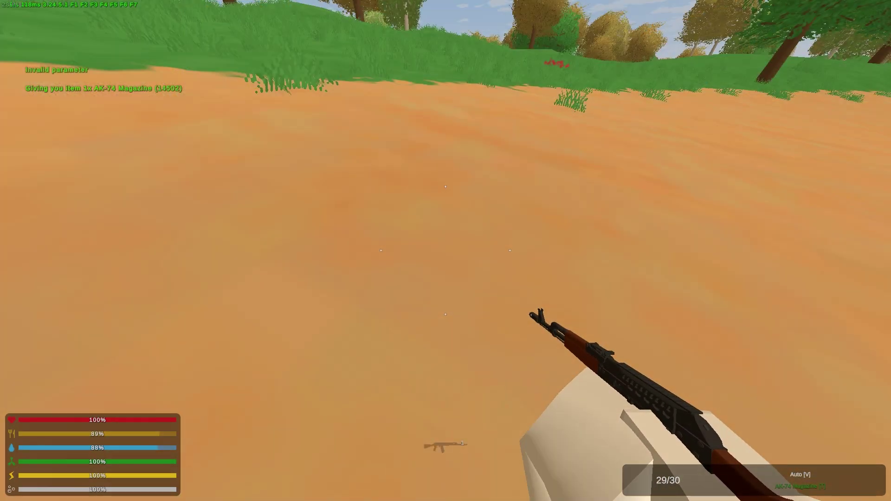
Spawn HK416 Iron Sights by editing the previous command to /i 14532.
key("j")
key("Up")
key("BackSpace")
key("BackSpace")
type("32")
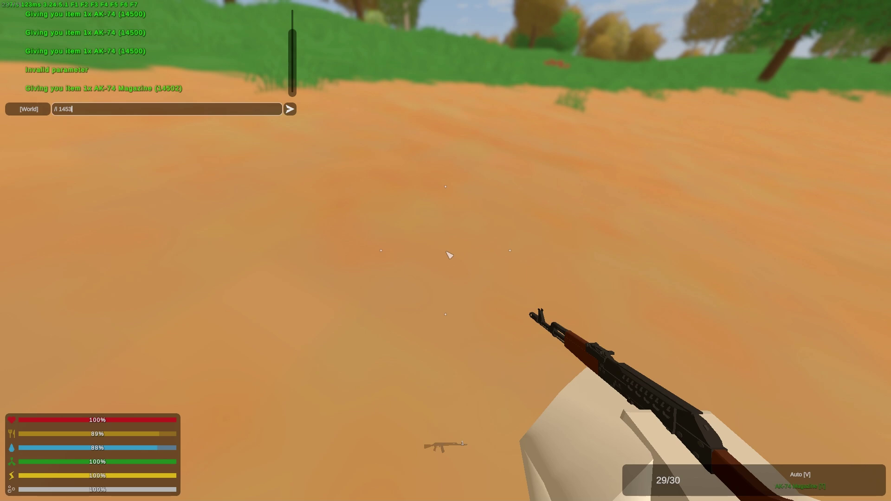
key("Return")
key("g")
key("g")
Spawn 100 HK416 Iron Sights with /i 14532 100.
key("j")
key("Up")
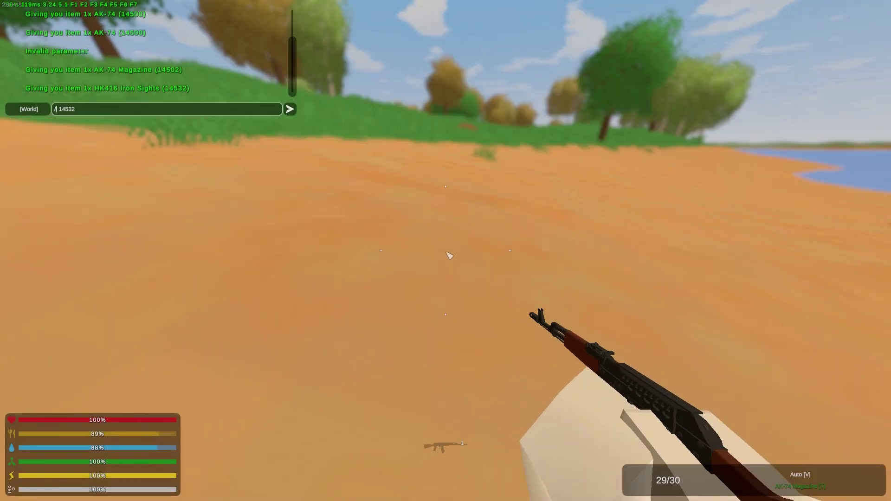
type("100")
key("Return")
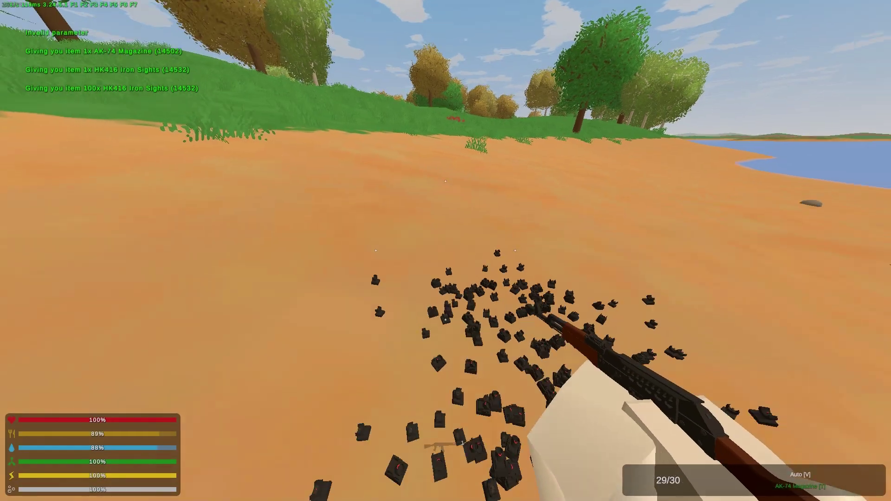